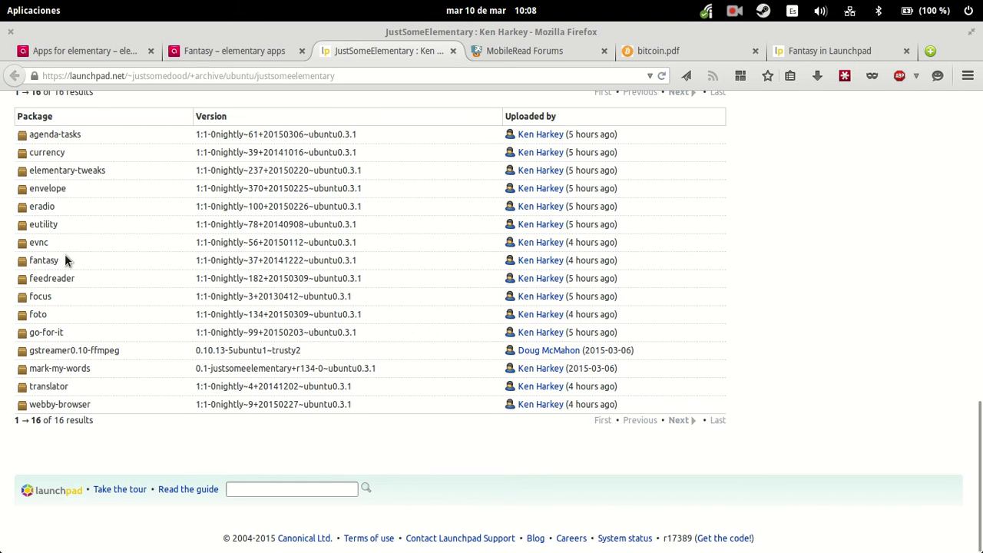
# Step: Launch FeedReader from a launcher search for 'feed' and choose Feedly as the RSS service
pyautogui.press('super')
pyautogui.write('feed')
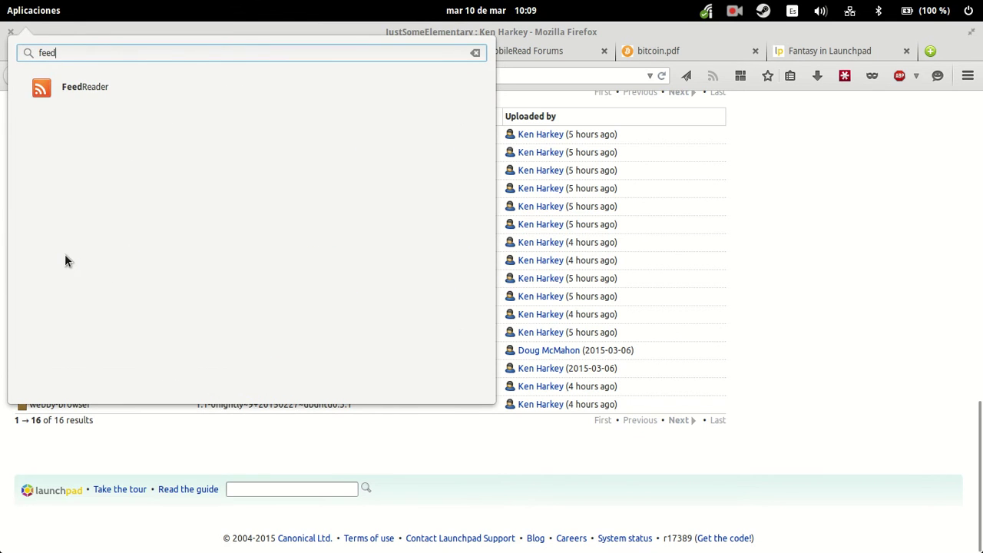
pyautogui.press('Return')
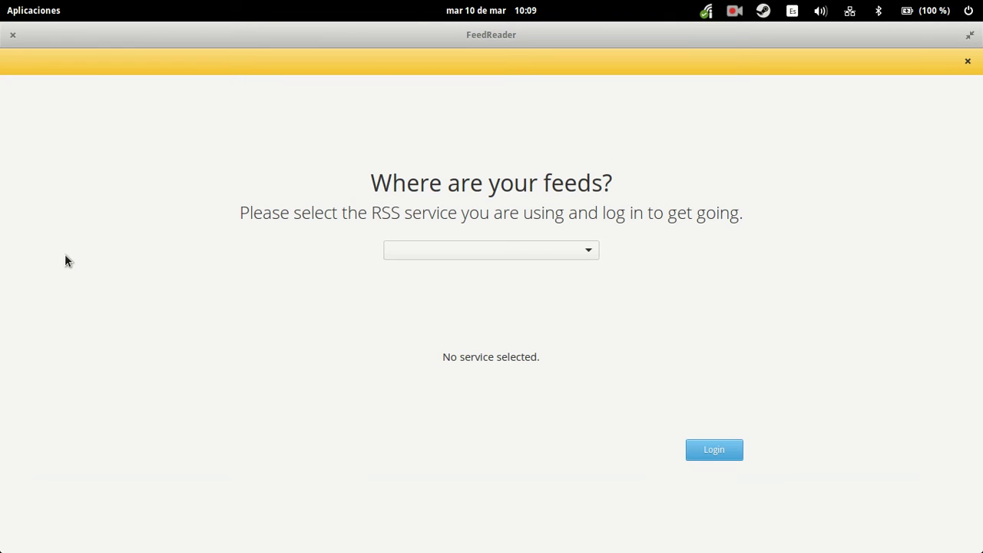
pyautogui.click(476, 251)
pyautogui.click(465, 274)
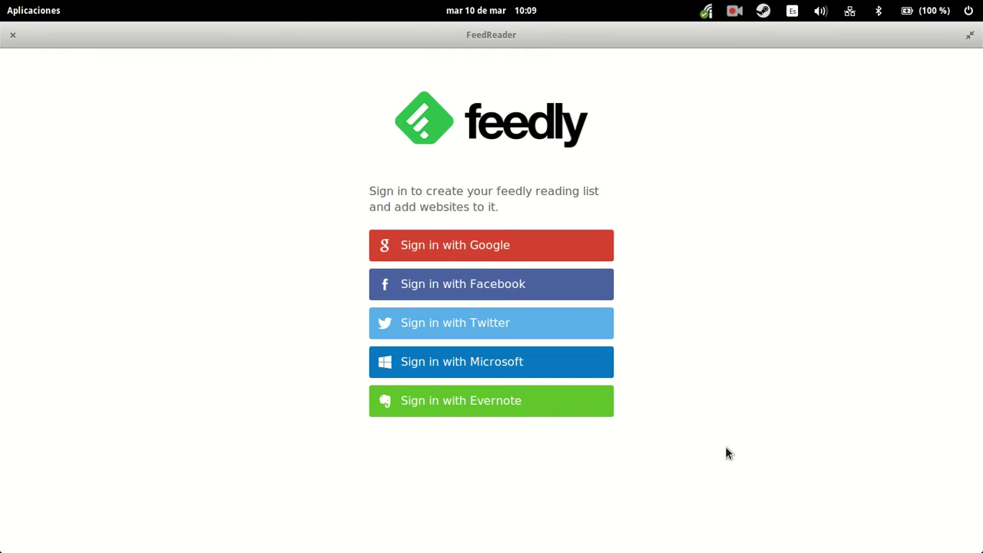
# Step: Sign in to Feedly with Google by entering the account e-mail and password
pyautogui.click(558, 246)
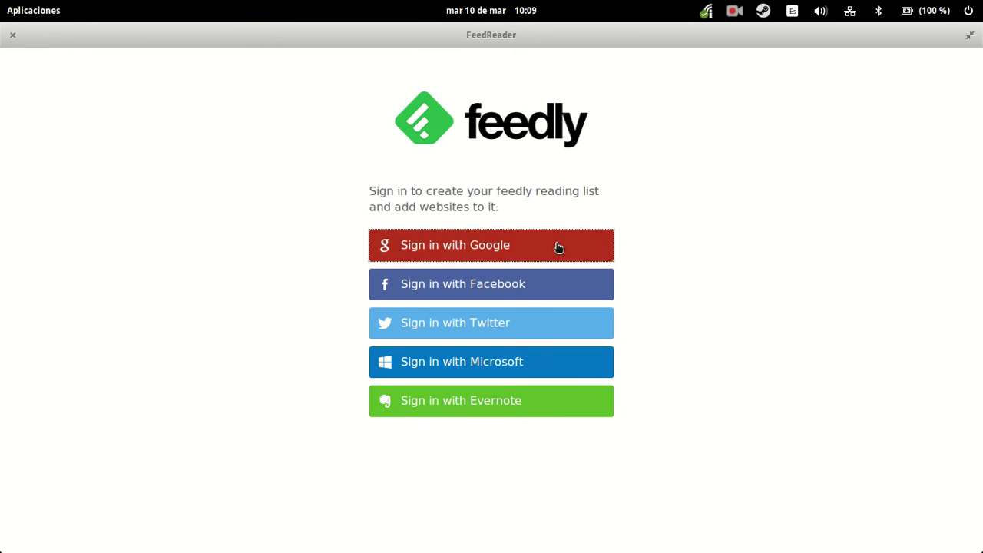
pyautogui.click(540, 233)
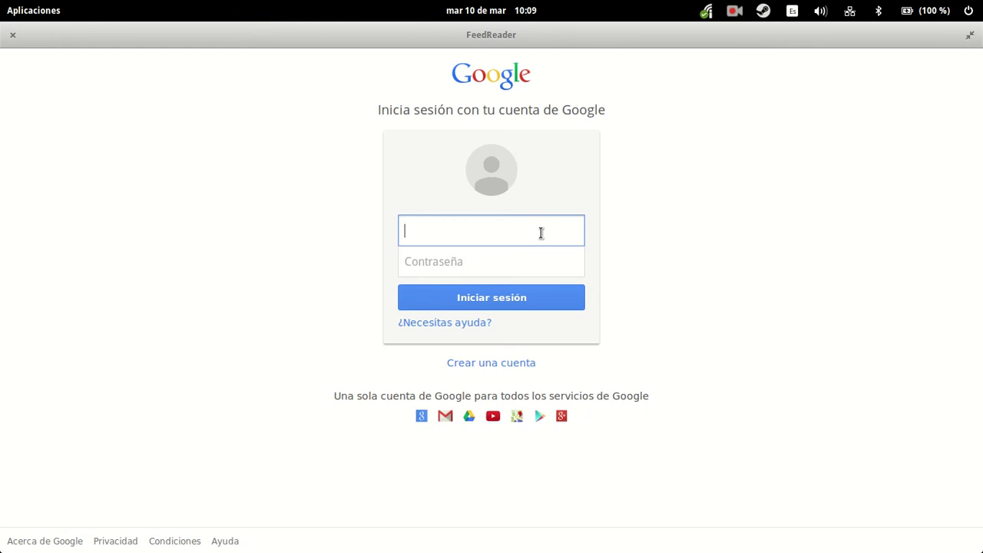
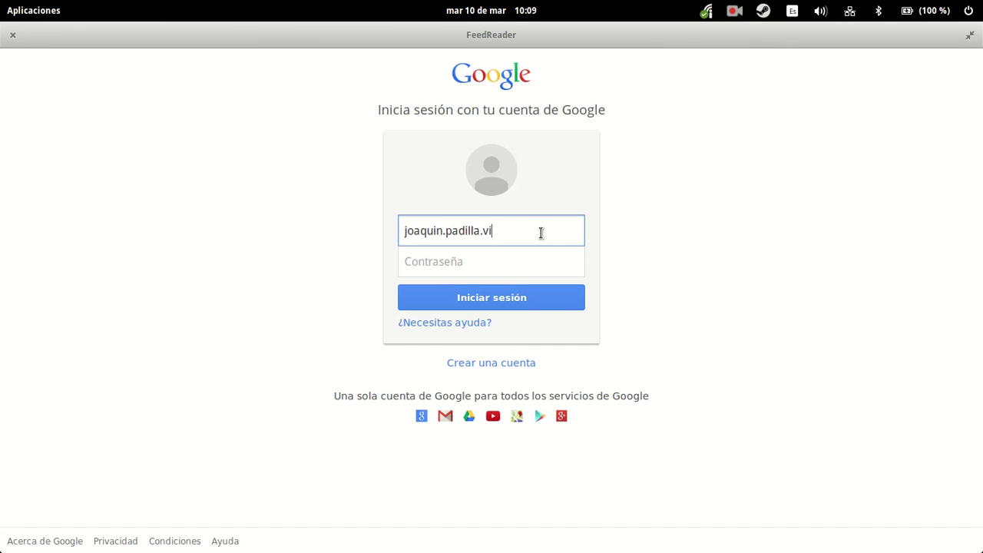
pyautogui.press('Tab')
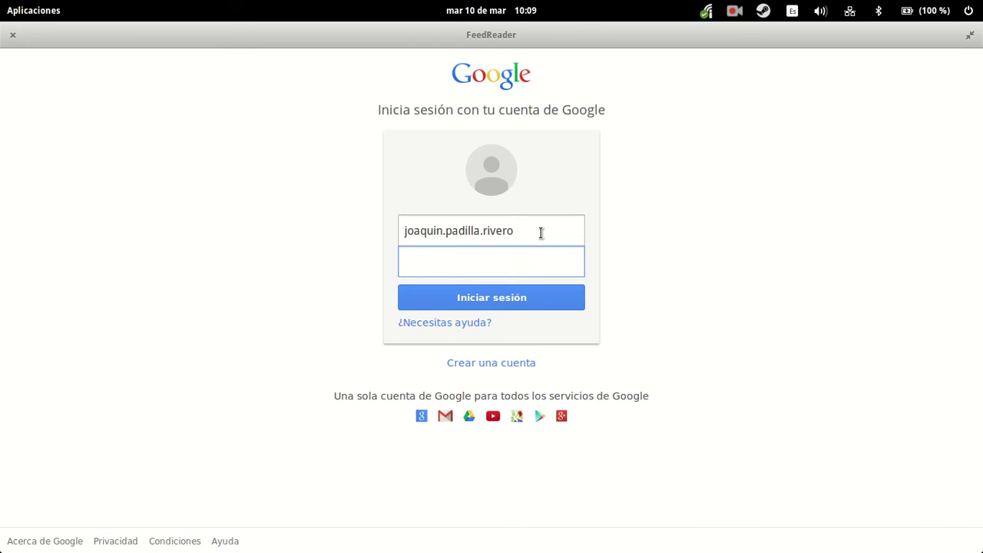
pyautogui.write('••••••••')
pyautogui.click(503, 306)
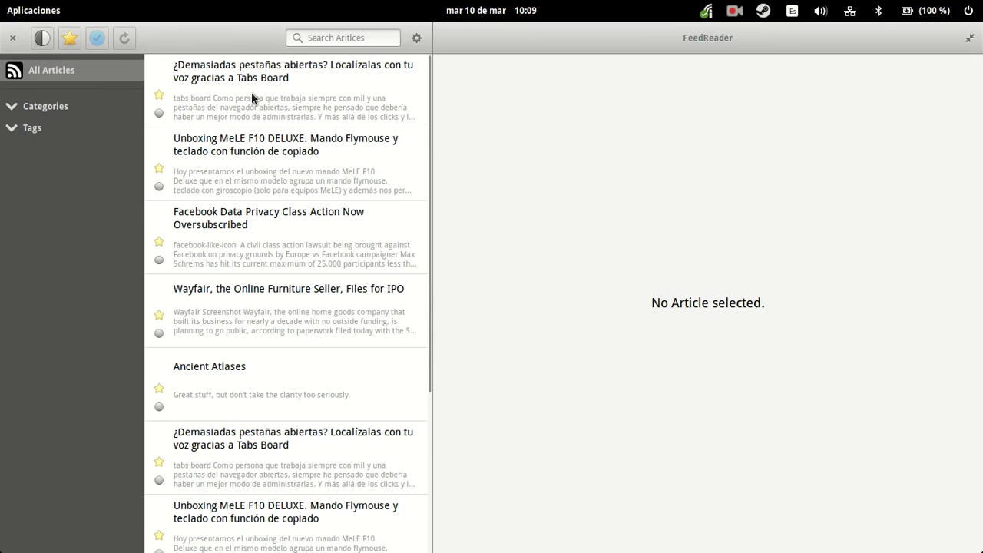
# Step: Collapse the Categories and Tags sections and read through the Tabs Board article
pyautogui.click(12, 107)
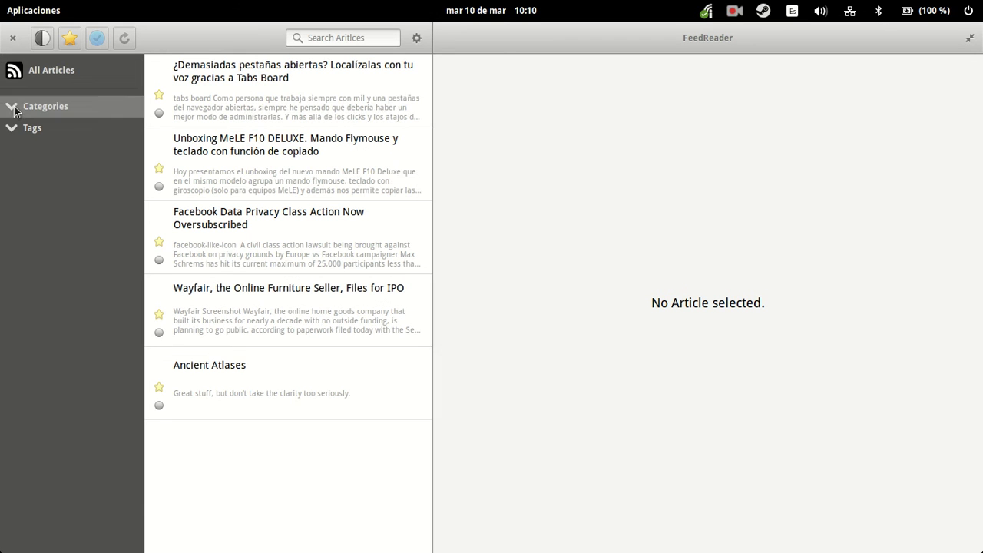
pyautogui.click(11, 129)
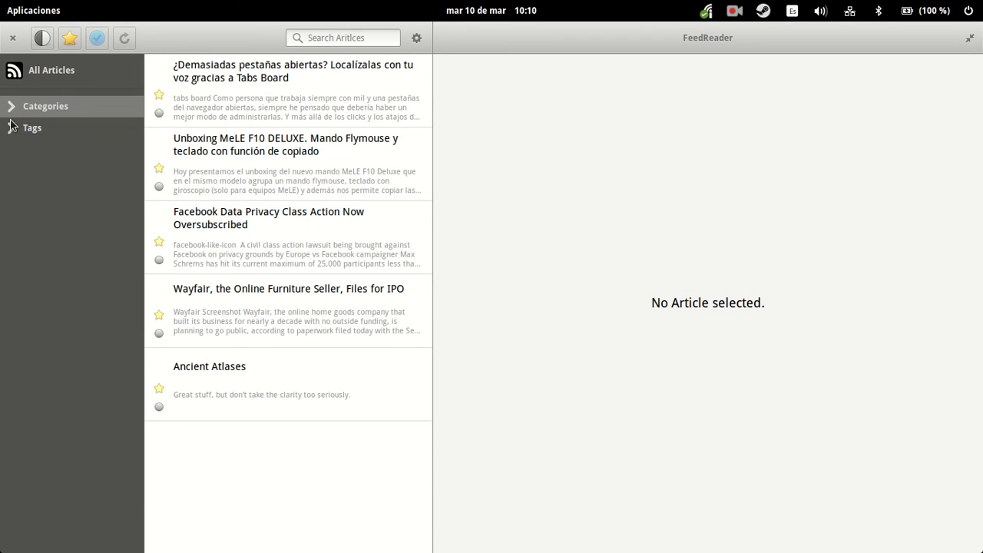
pyautogui.click(226, 92)
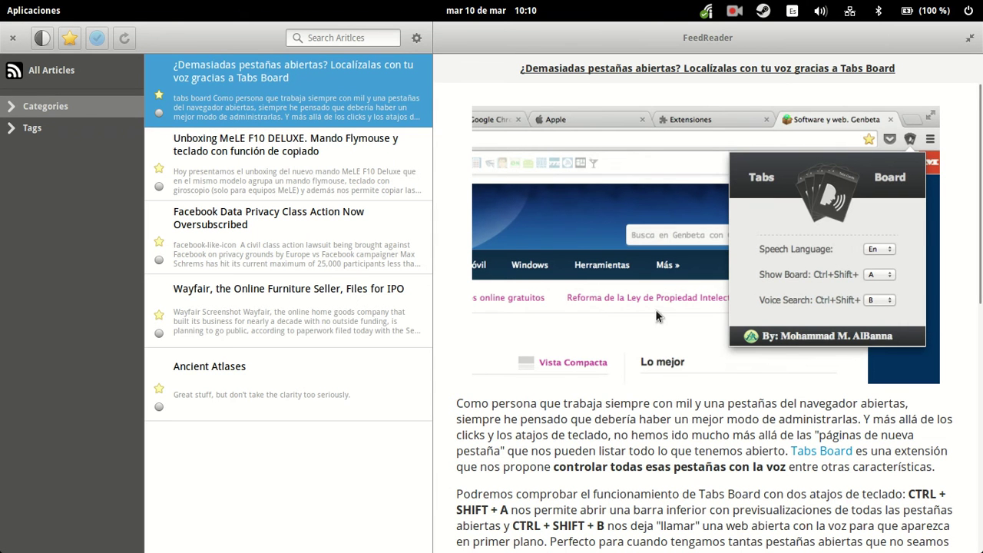
pyautogui.scroll(-5, 655, 309)
pyautogui.scroll(-2, 637, 307)
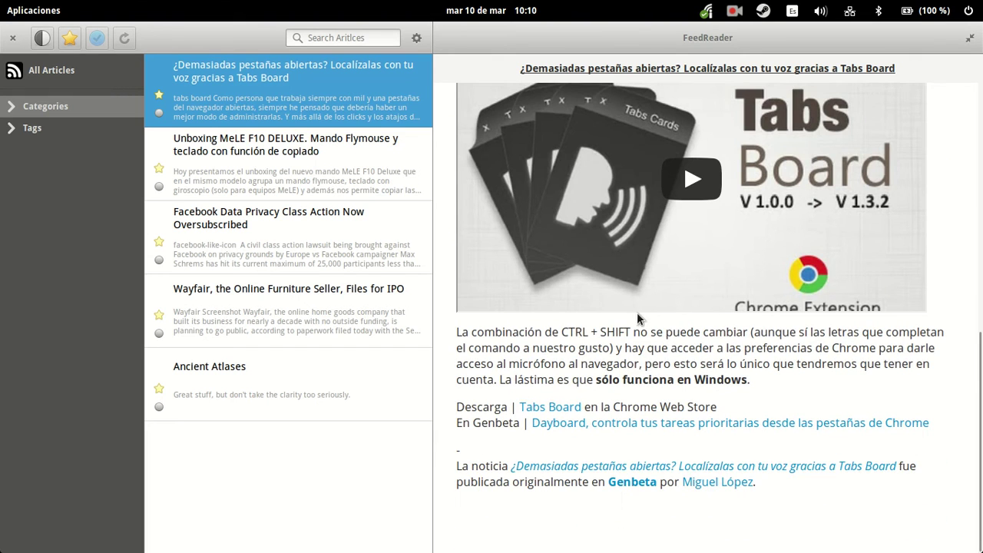
# Step: Open the Ancient Atlases and Wayfair IPO articles, then the Facebook Data Privacy one
pyautogui.click(318, 391)
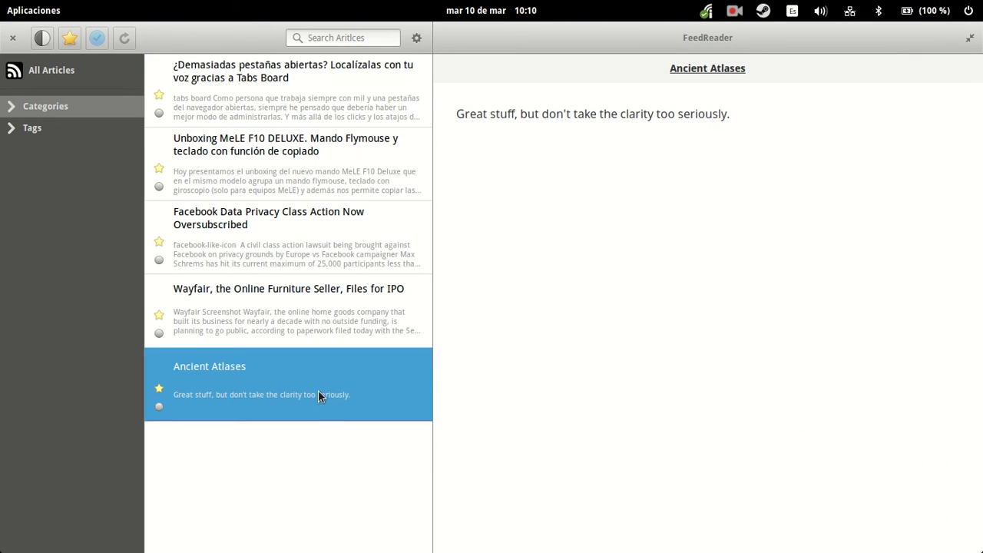
pyautogui.click(319, 306)
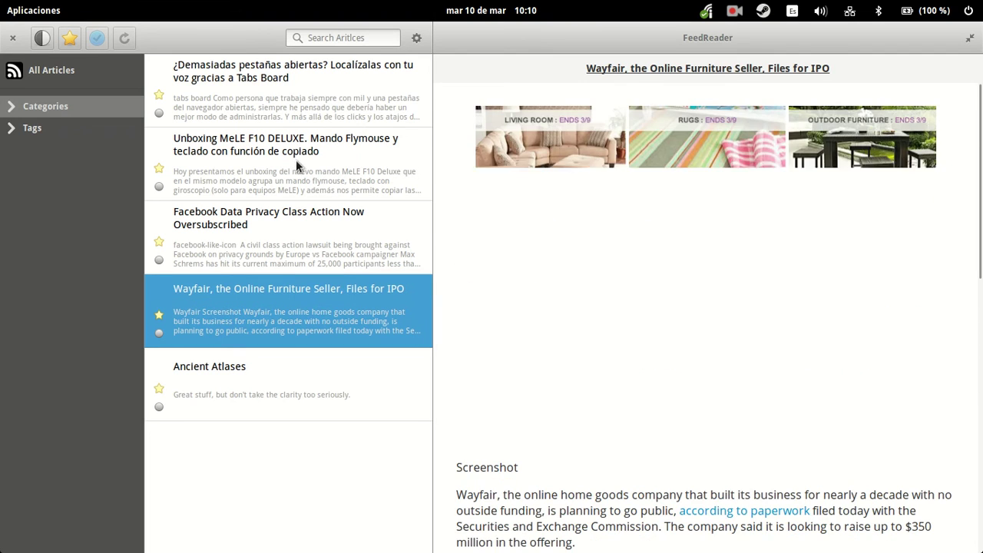
pyautogui.scroll(-2, 624, 321)
pyautogui.scroll(-10, 619, 310)
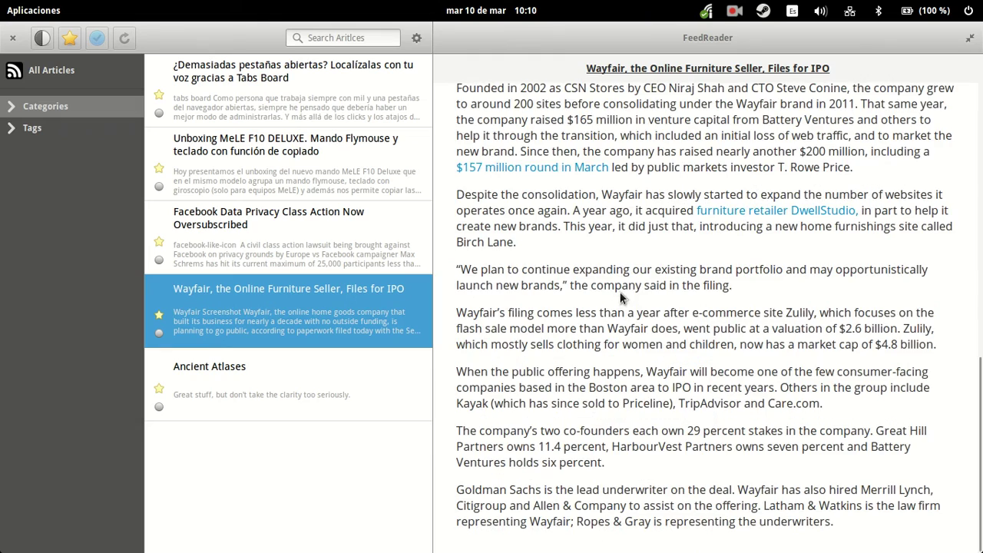
pyautogui.scroll(3, 618, 307)
pyautogui.scroll(6, 613, 309)
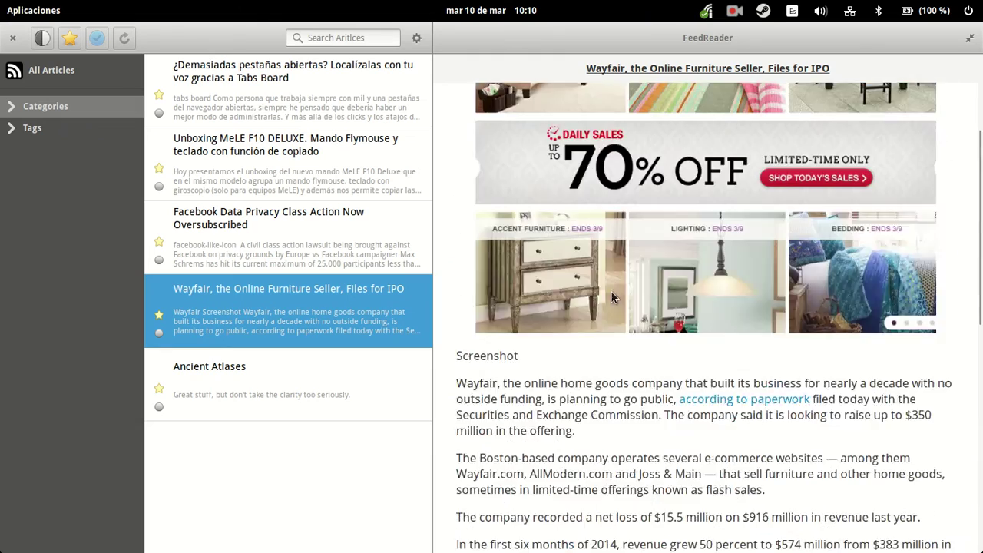
pyautogui.click(298, 222)
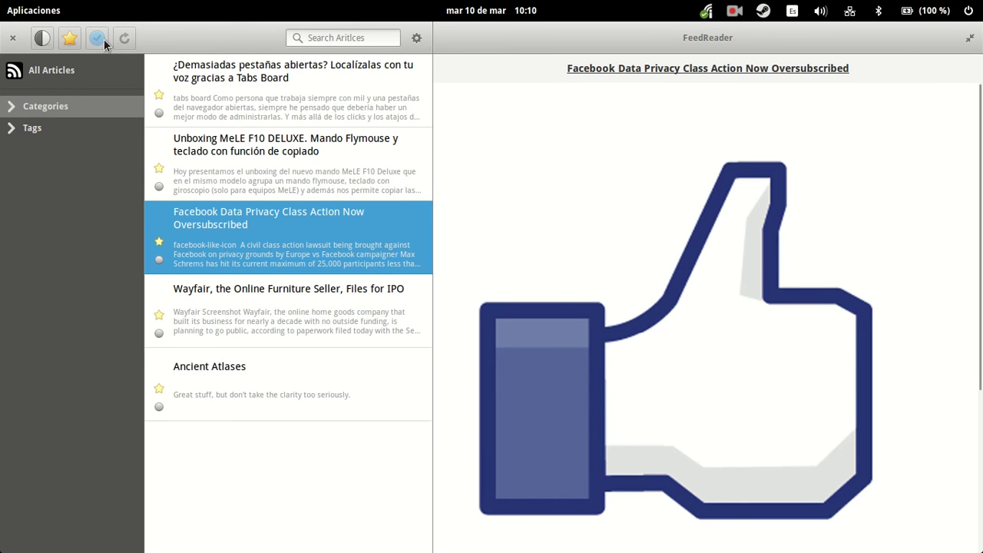
# Step: Open the Unboxing MeLE F10 article, toggle Wayfair's read state, and mark Tabs Board unread
pyautogui.click(280, 179)
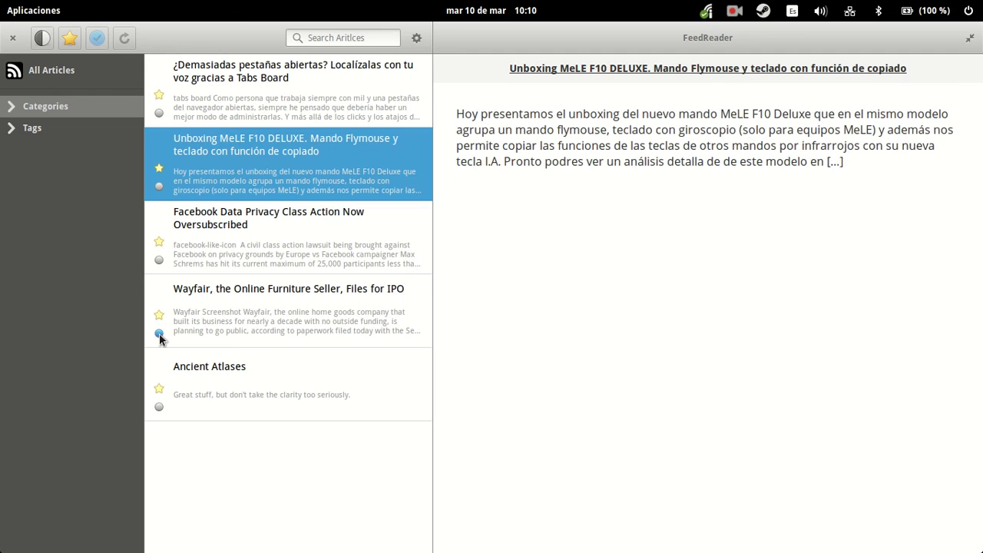
pyautogui.click(158, 334)
pyautogui.click(159, 334)
pyautogui.click(187, 107)
pyautogui.click(157, 114)
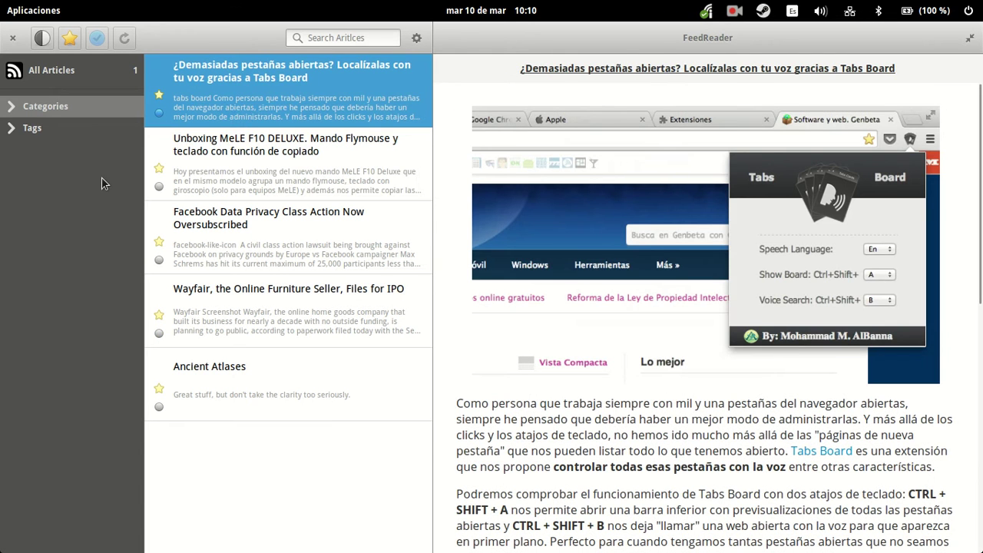
# Step: Show All Articles and scroll the Tabs Board article down to its video and back
pyautogui.click(73, 76)
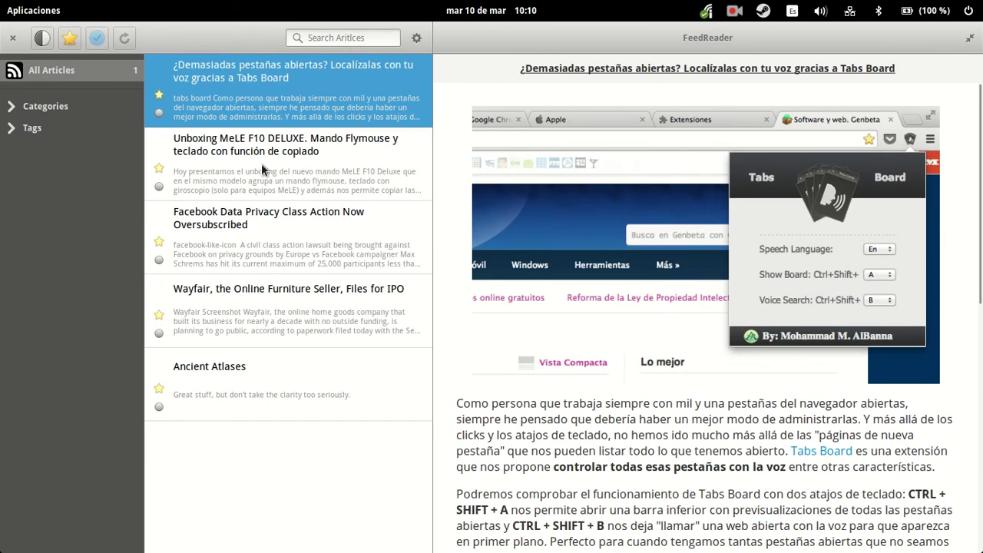
pyautogui.scroll(-6, 542, 307)
pyautogui.scroll(3, 540, 307)
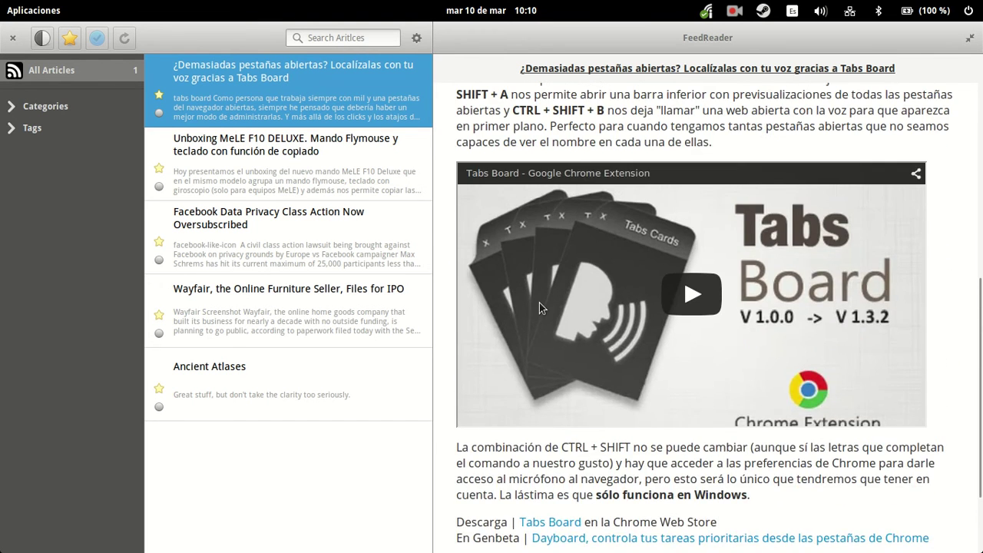
pyautogui.scroll(3, 539, 302)
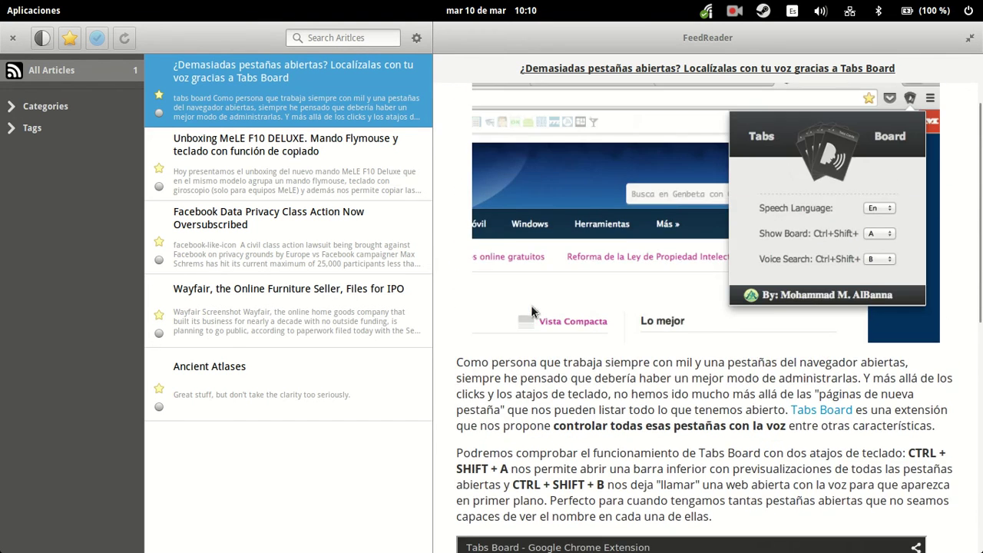
pyautogui.click(415, 44)
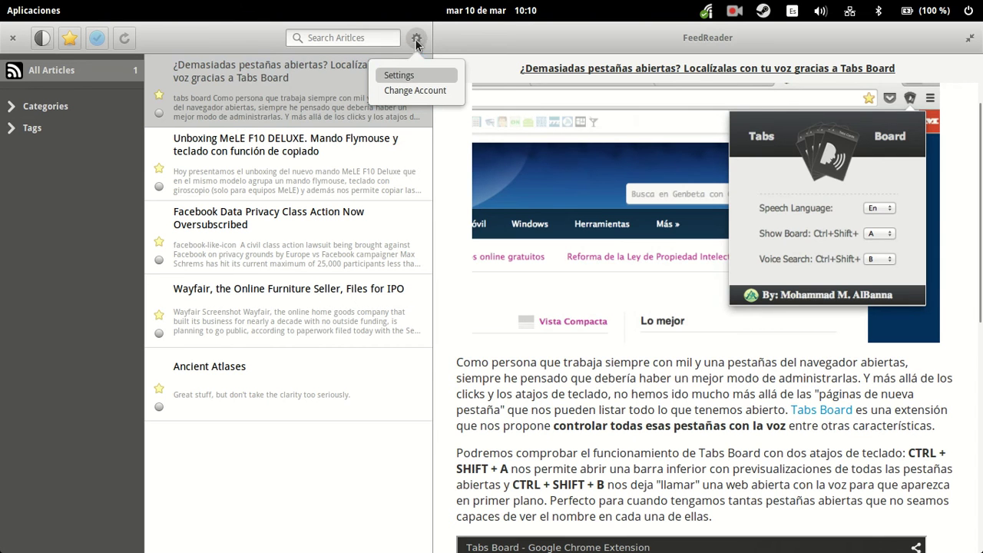
pyautogui.click(409, 80)
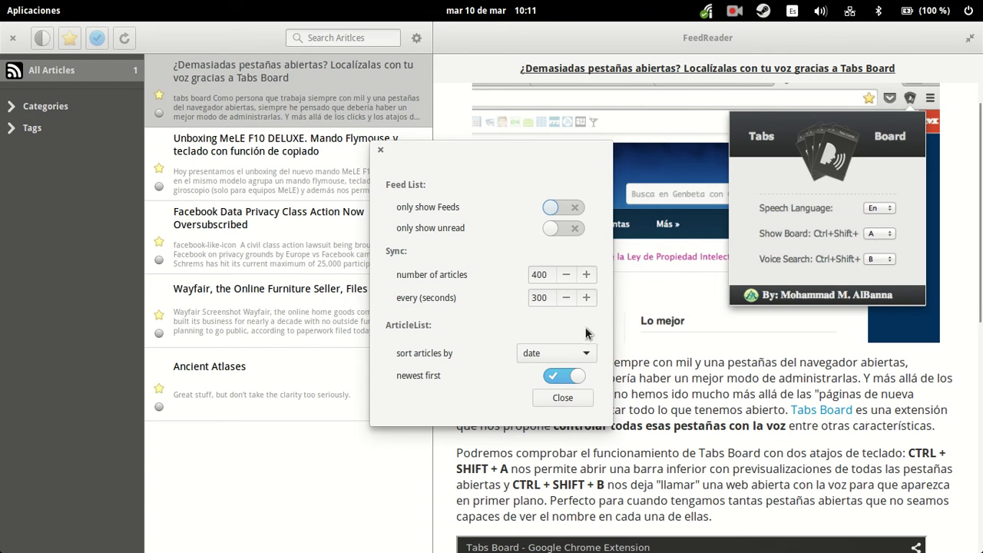
pyautogui.click(583, 403)
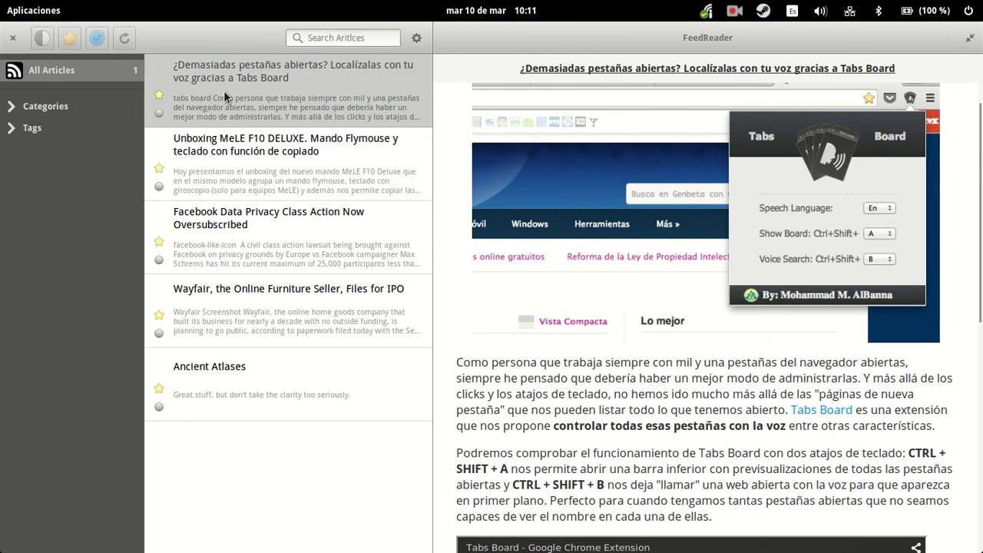
# Step: Open the Unboxing MeLE F10 DELUXE article and toggle Unboxing and Wayfair between unread and read
pyautogui.click(266, 253)
pyautogui.click(241, 166)
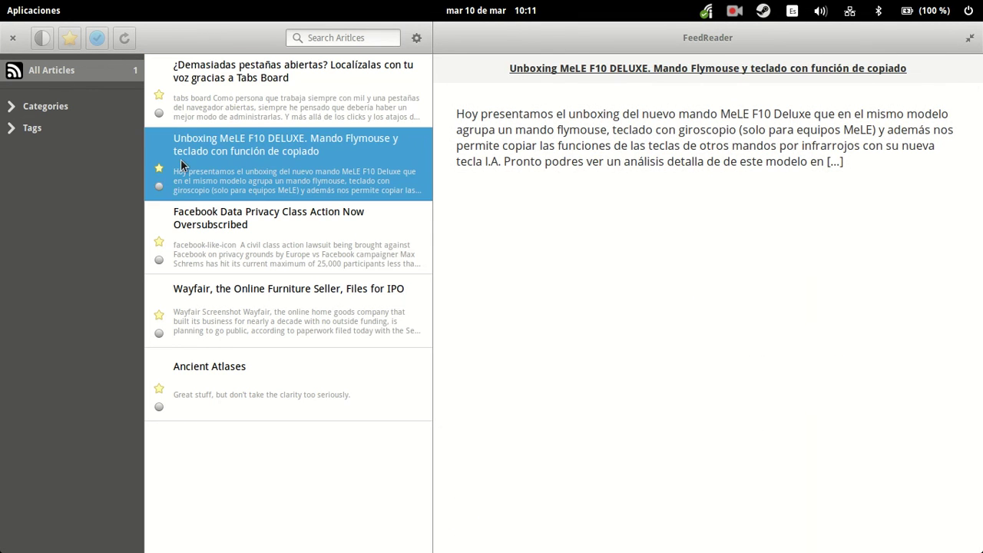
pyautogui.click(161, 185)
pyautogui.click(161, 185)
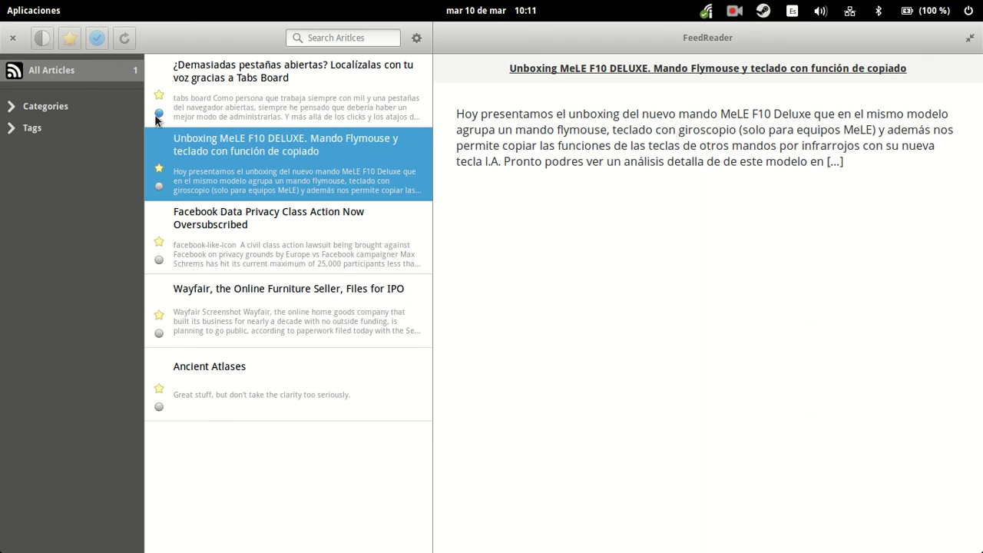
pyautogui.click(159, 334)
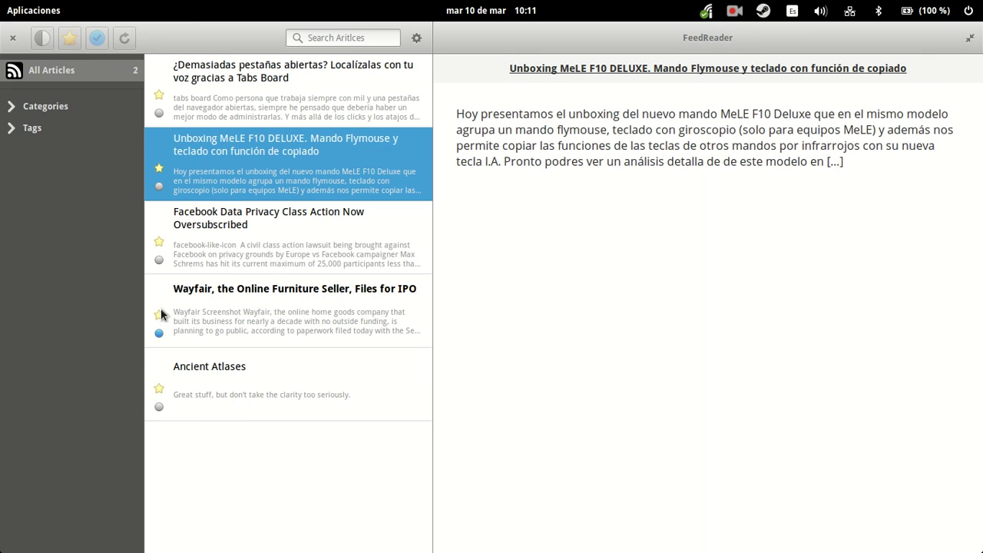
pyautogui.click(160, 334)
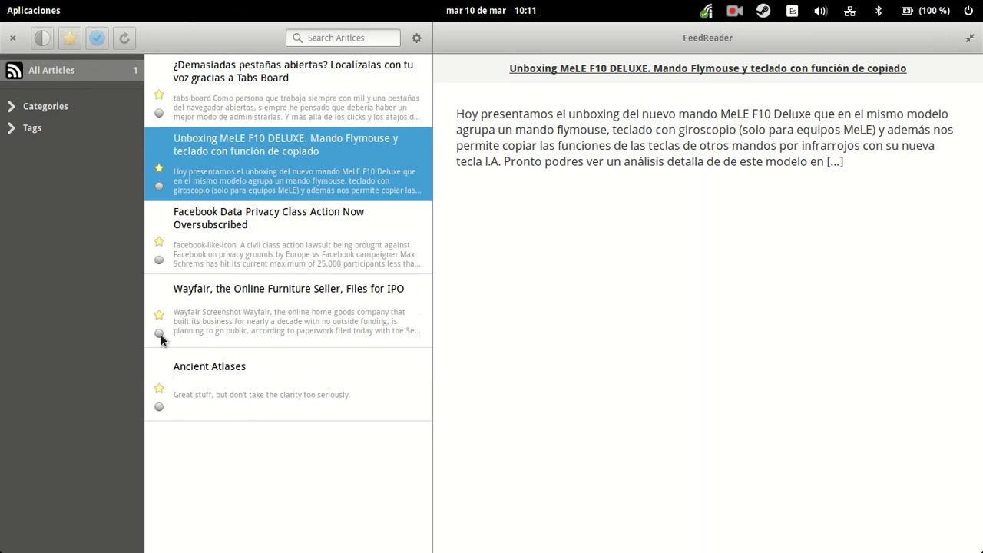
# Step: Toggle the Demasiadas pestañas, Unboxing, Facebook and Wayfair read states, briefly filtering to unread only
pyautogui.click(159, 112)
pyautogui.click(159, 113)
pyautogui.click(158, 186)
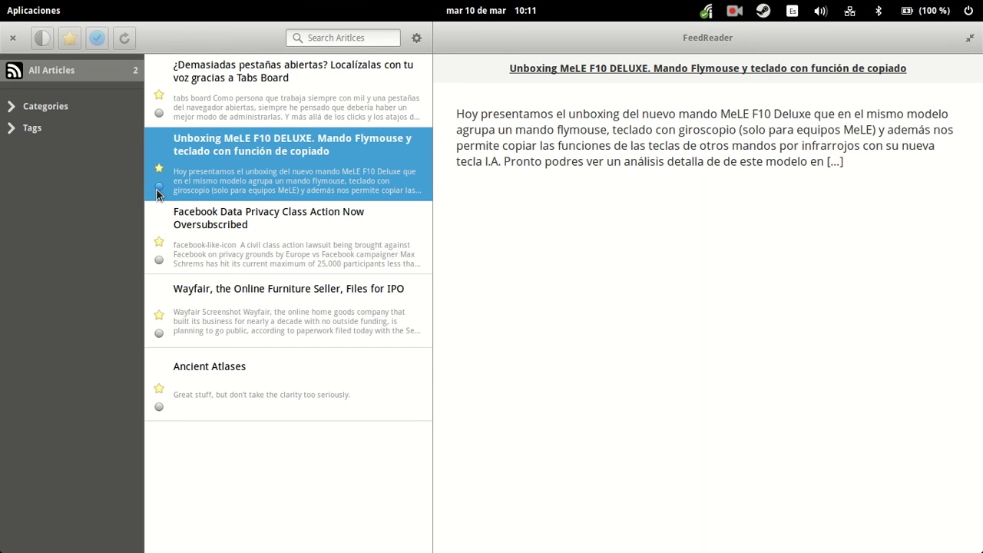
pyautogui.click(156, 186)
pyautogui.click(158, 259)
pyautogui.click(159, 259)
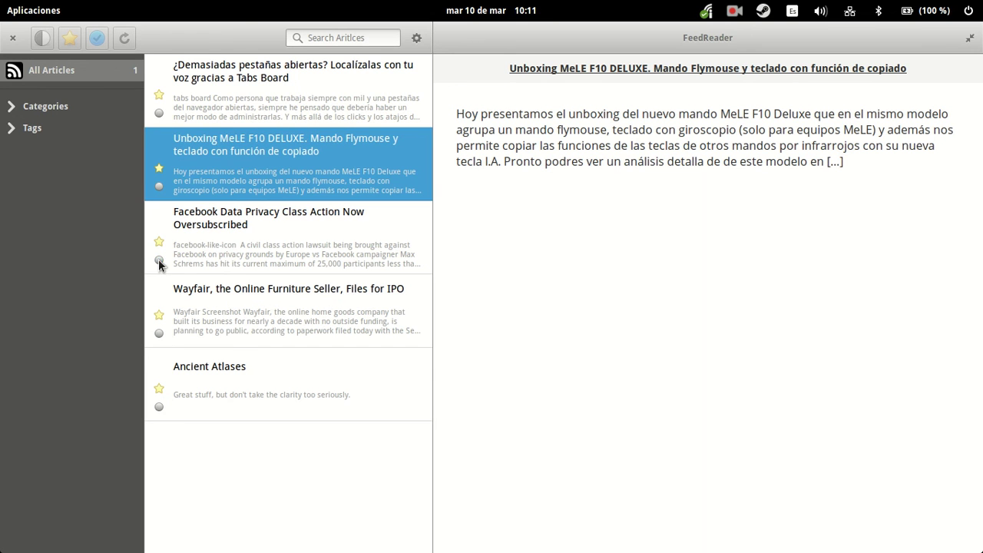
pyautogui.click(158, 333)
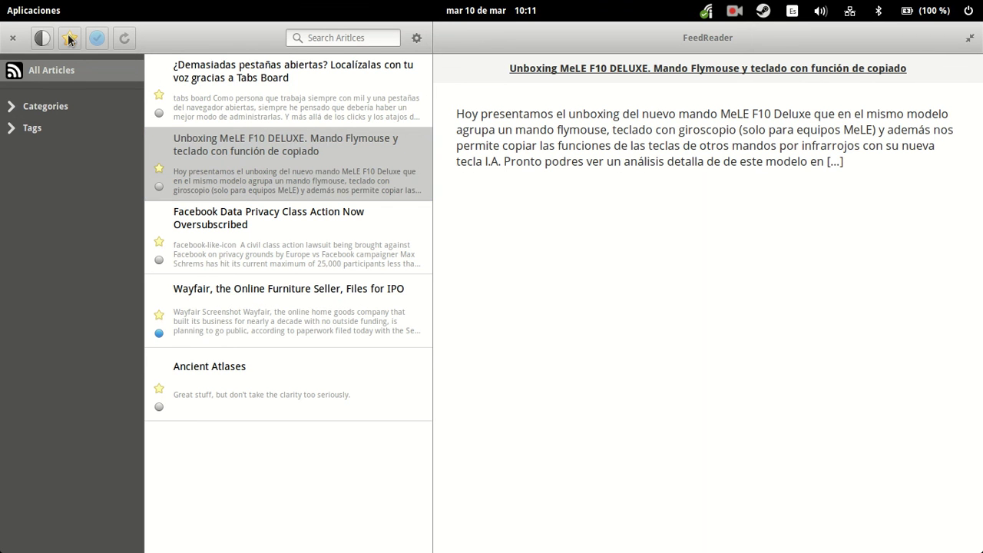
pyautogui.click(43, 40)
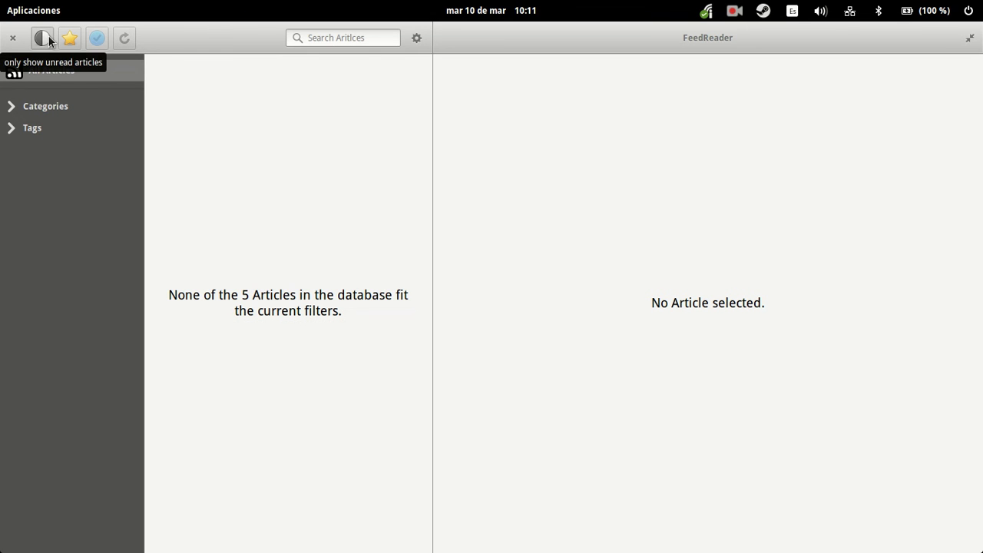
pyautogui.click(48, 40)
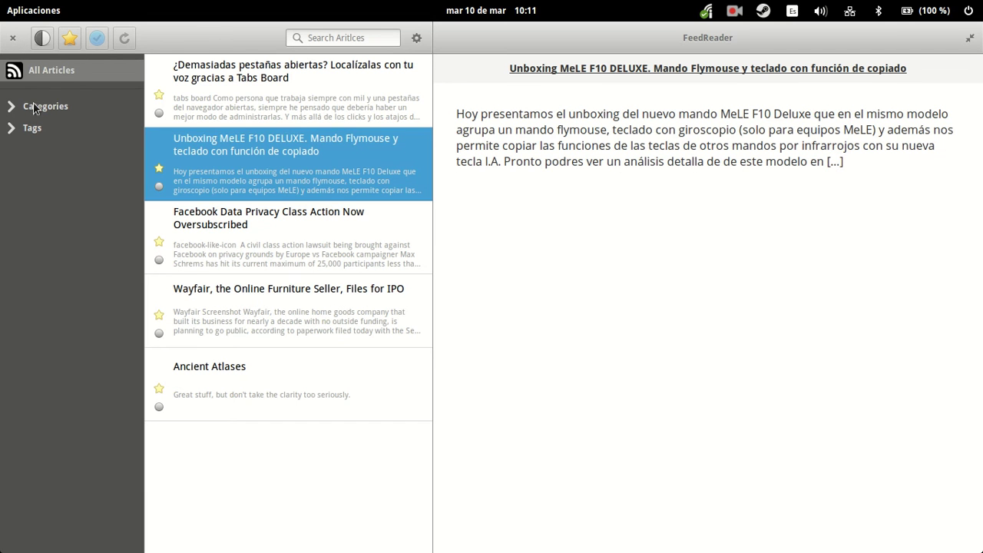
# Step: Open the Ancient Atlases article and refresh the feeds from the server
pyautogui.click(416, 39)
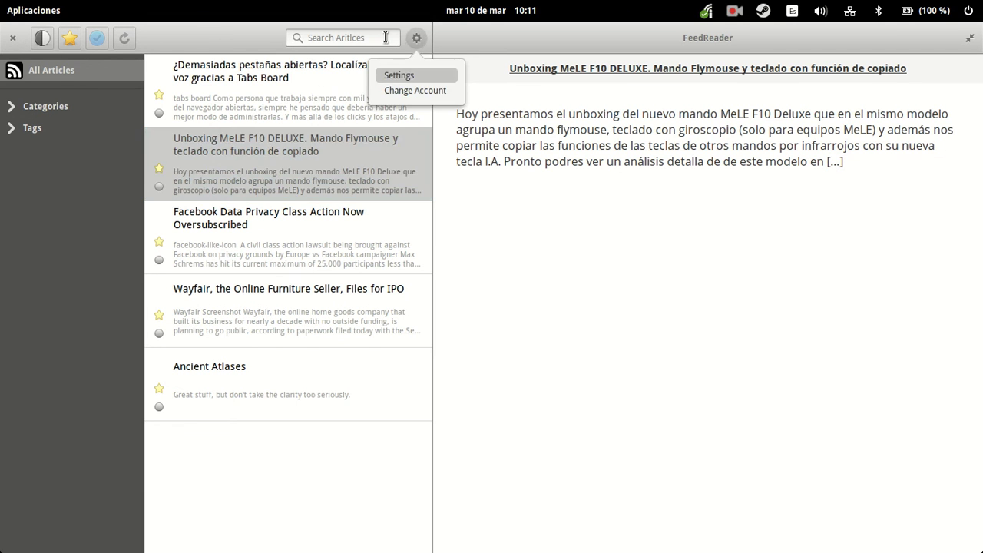
pyautogui.click(385, 38)
pyautogui.click(368, 40)
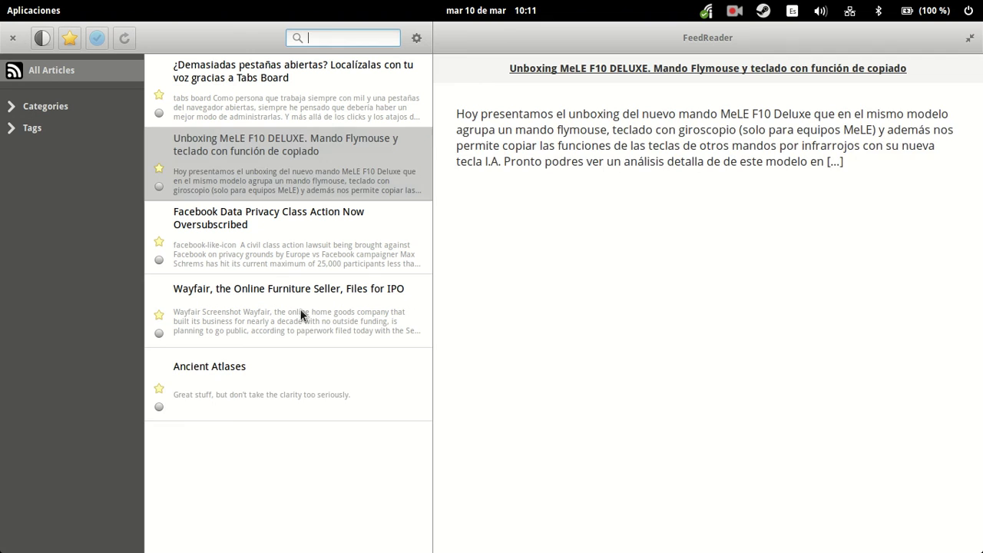
pyautogui.click(309, 372)
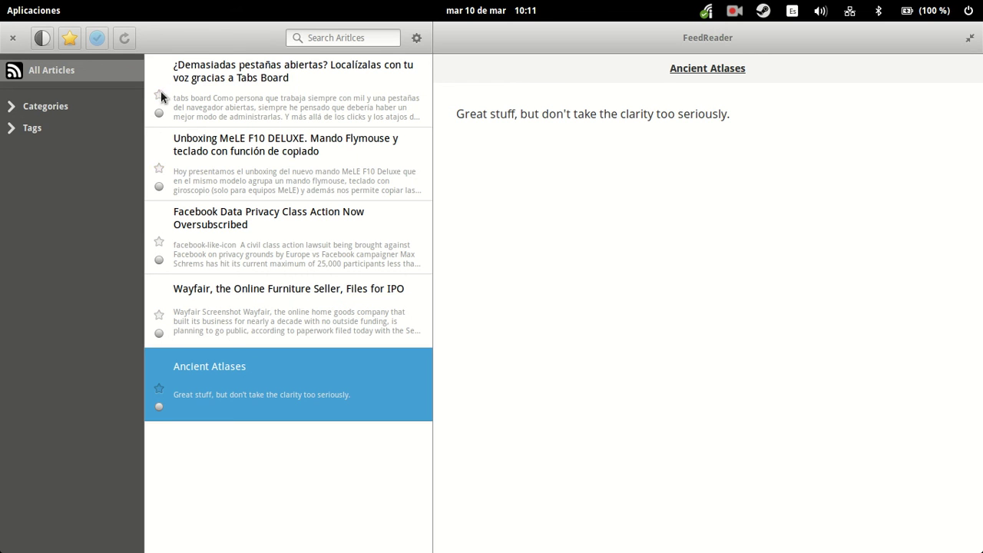
pyautogui.click(124, 39)
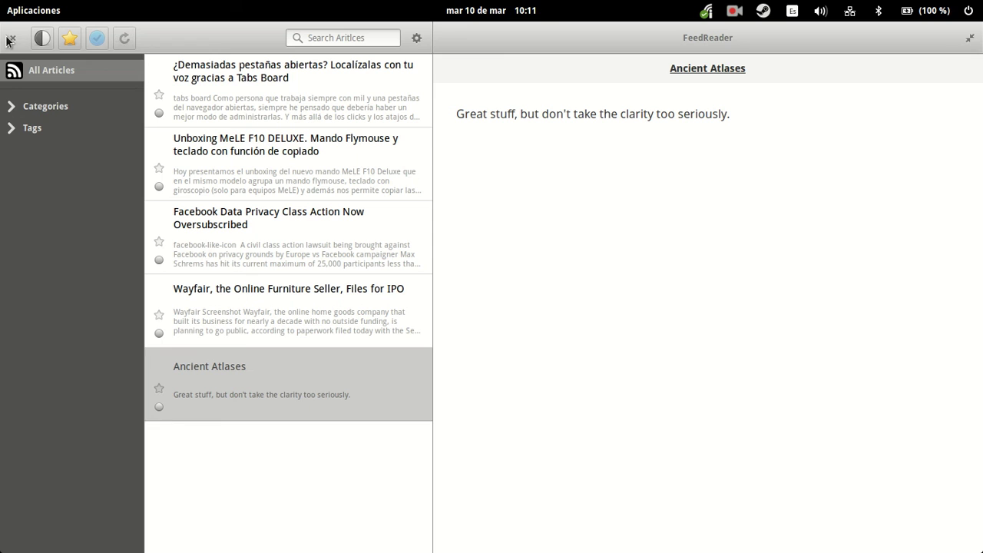
pyautogui.click(416, 38)
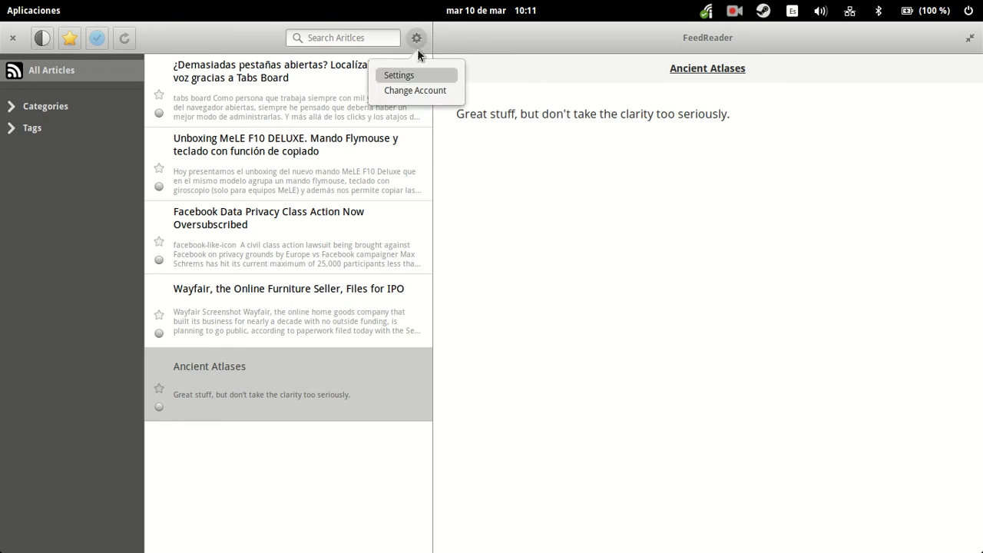
# Step: Dismiss the options menu and close FeedReader
pyautogui.click(12, 40)
pyautogui.click(12, 40)
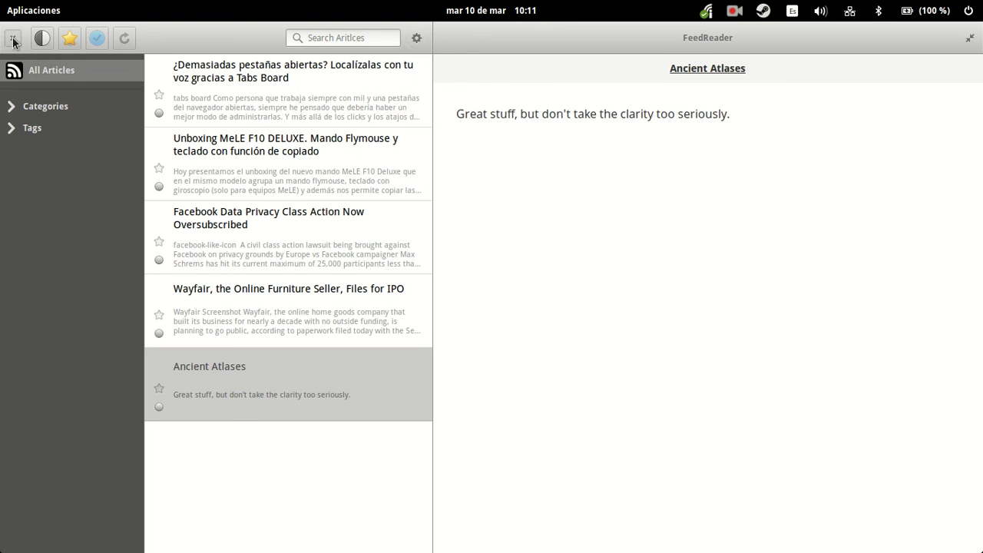